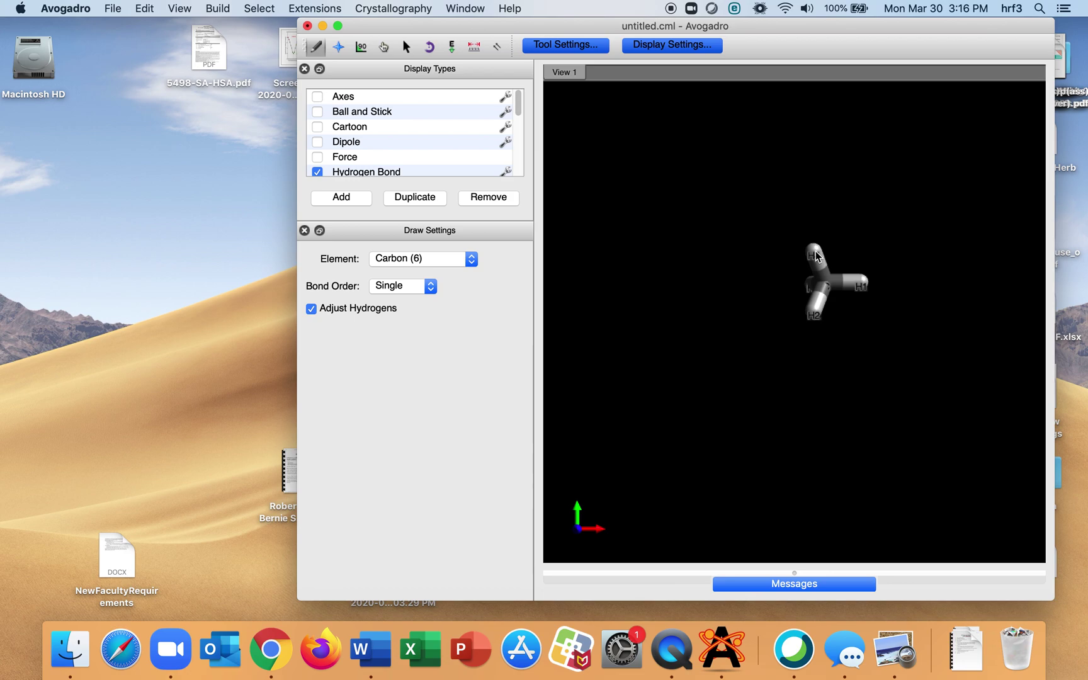
- Draw a carbon atom in place of the methane's uppermost hydrogen to build ethane
click(817, 255)
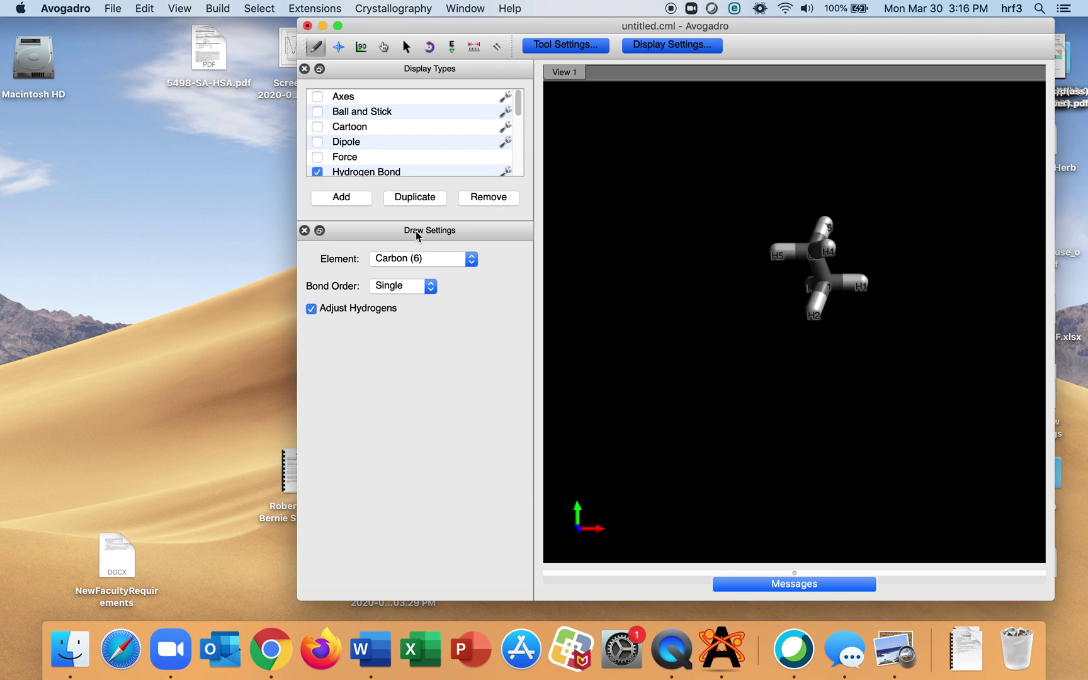
click(386, 48)
mouse_move(950, 442)
mouse_down()
mouse_move(773, 189)
mouse_move(797, 204)
mouse_up()
scroll(942, 409, up, 5)
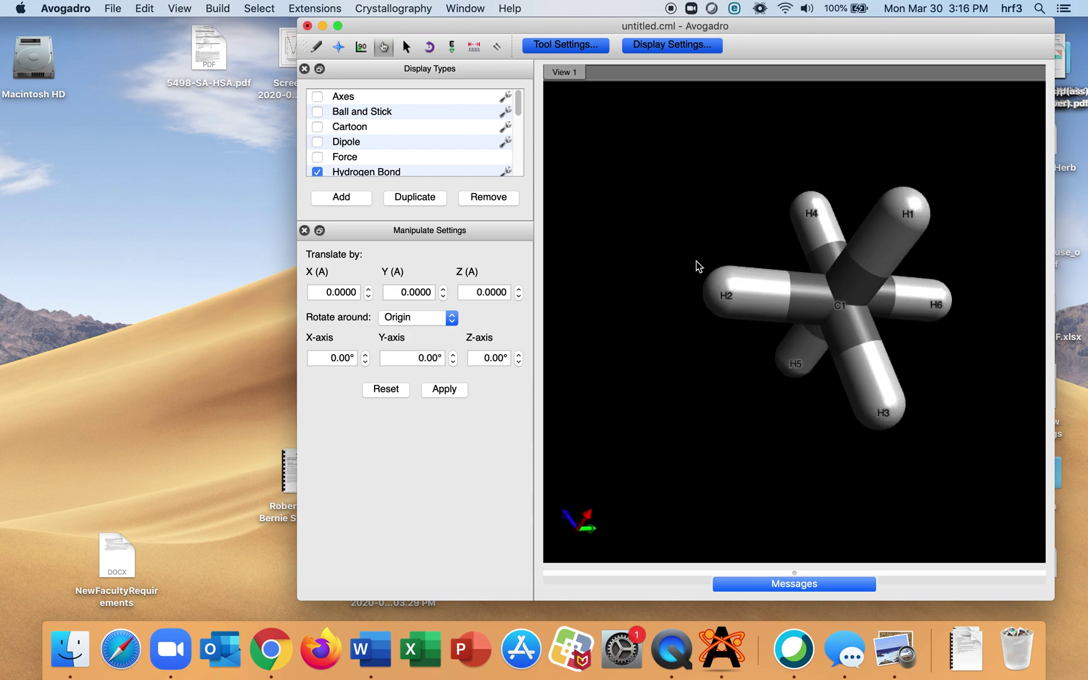
drag(645, 208, 698, 303)
scroll(392, 144, down, 3)
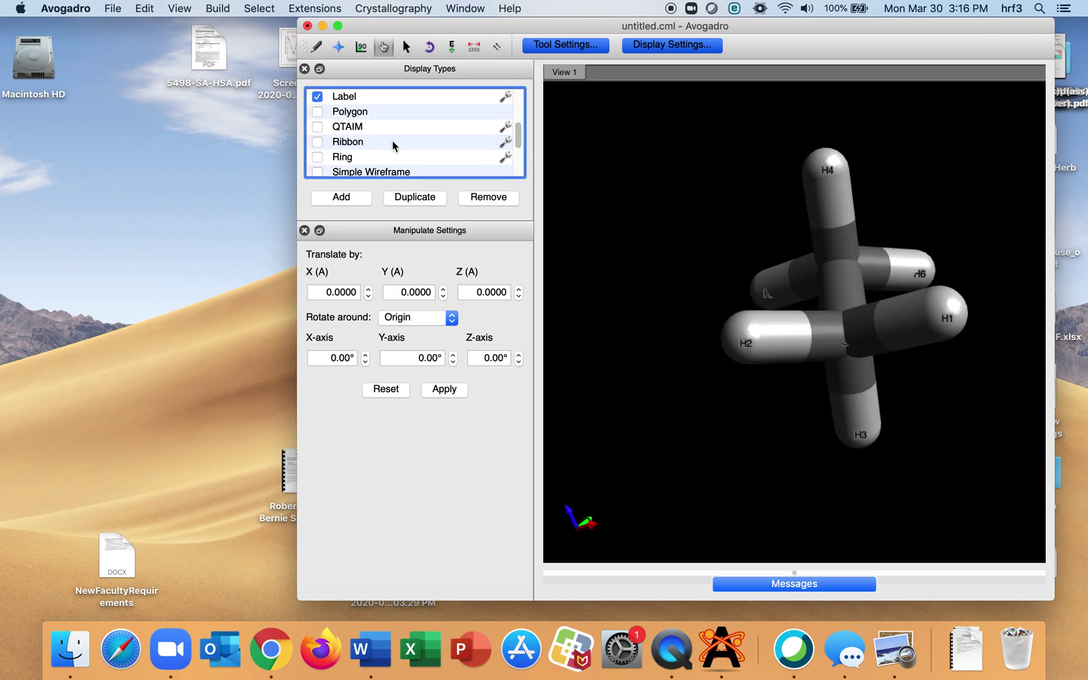
scroll(393, 144, up, 2)
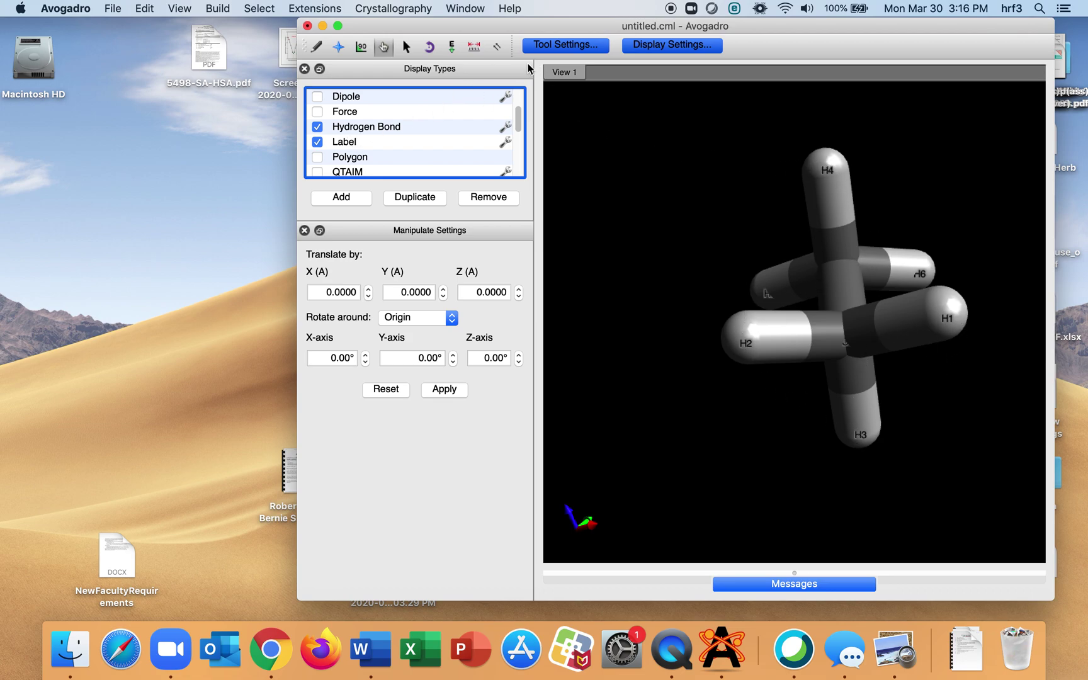
- Measure the dihedral angle across H1, its carbon, the neighbouring carbon and H4
click(471, 49)
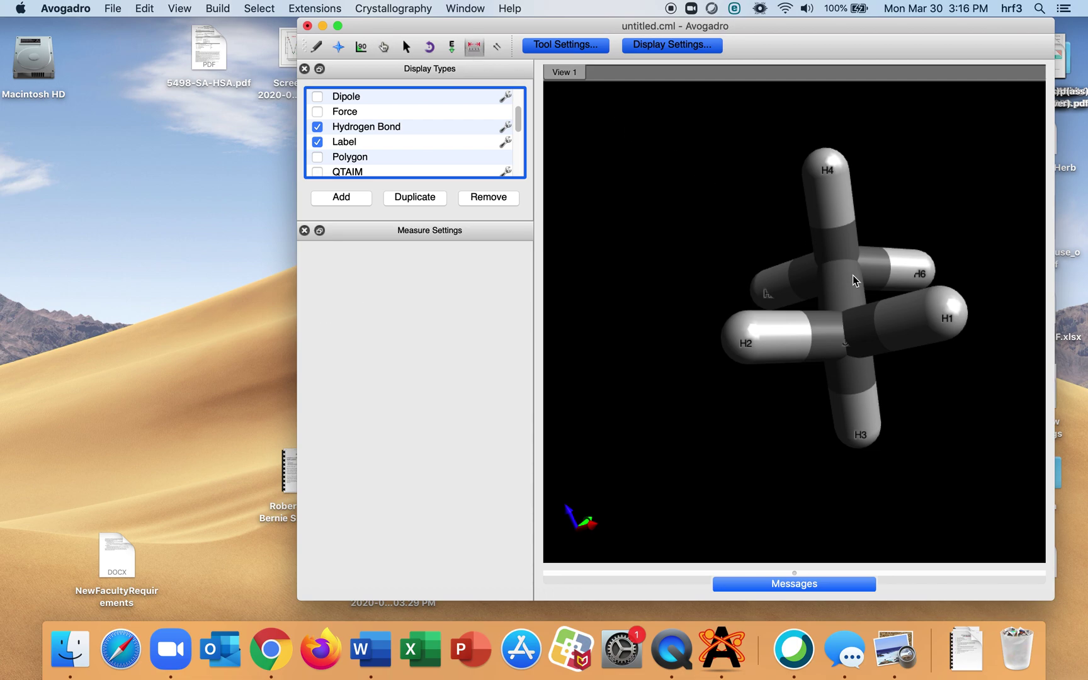
click(948, 319)
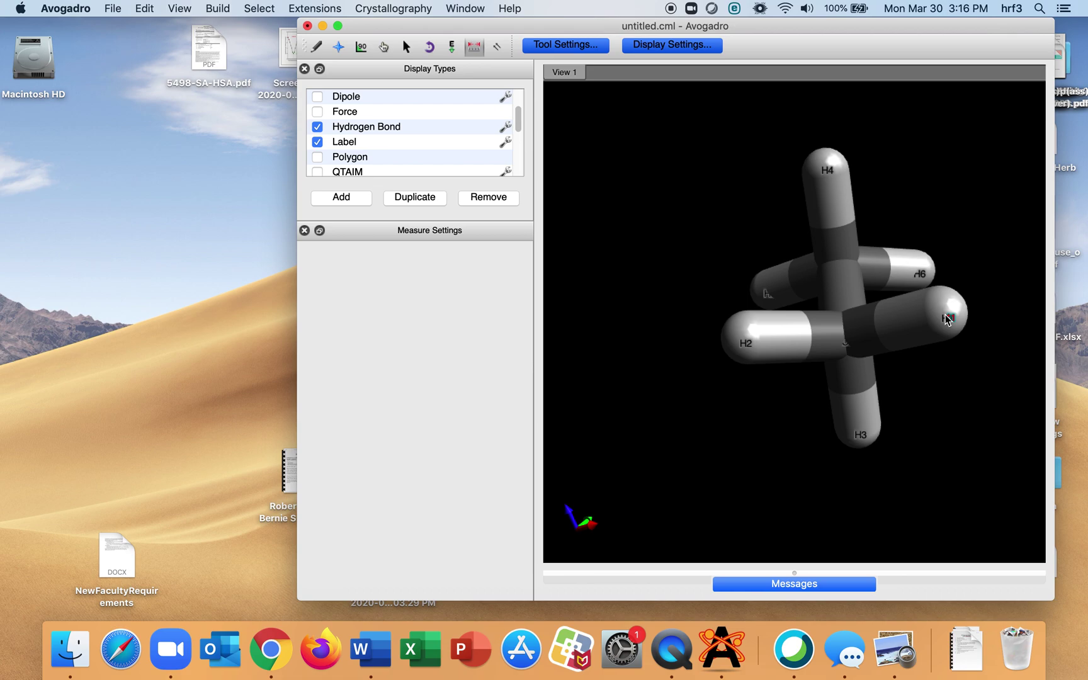
click(849, 343)
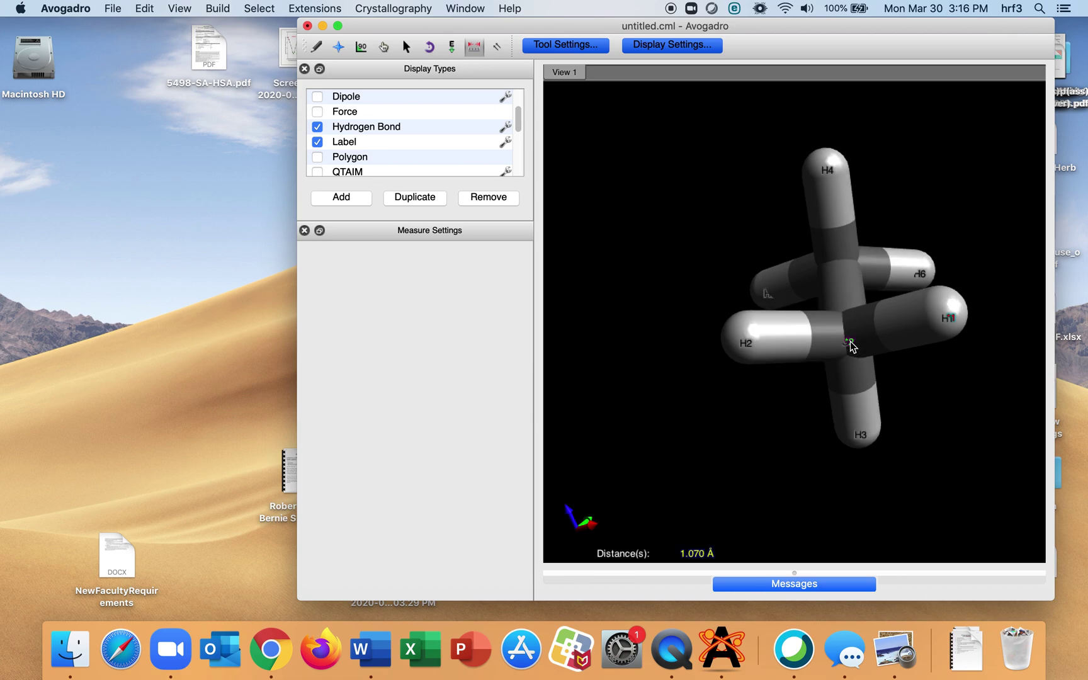
click(839, 260)
click(826, 169)
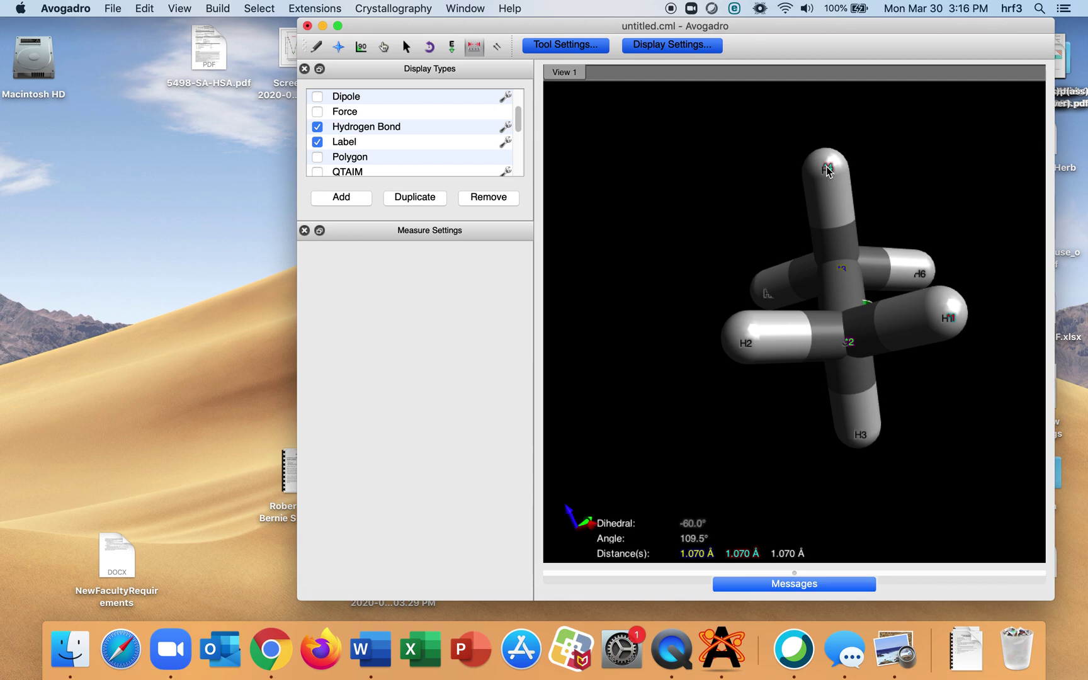
click(384, 47)
drag(930, 488, 894, 360)
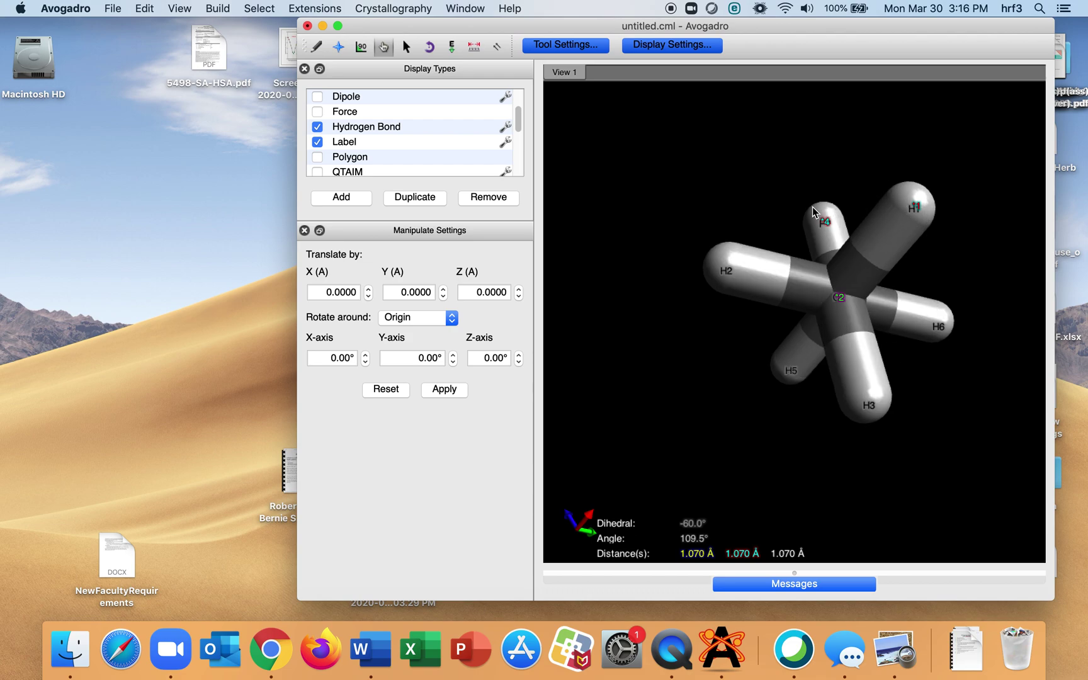
- Open the Atom Properties table and move it clear of the molecule
click(179, 7)
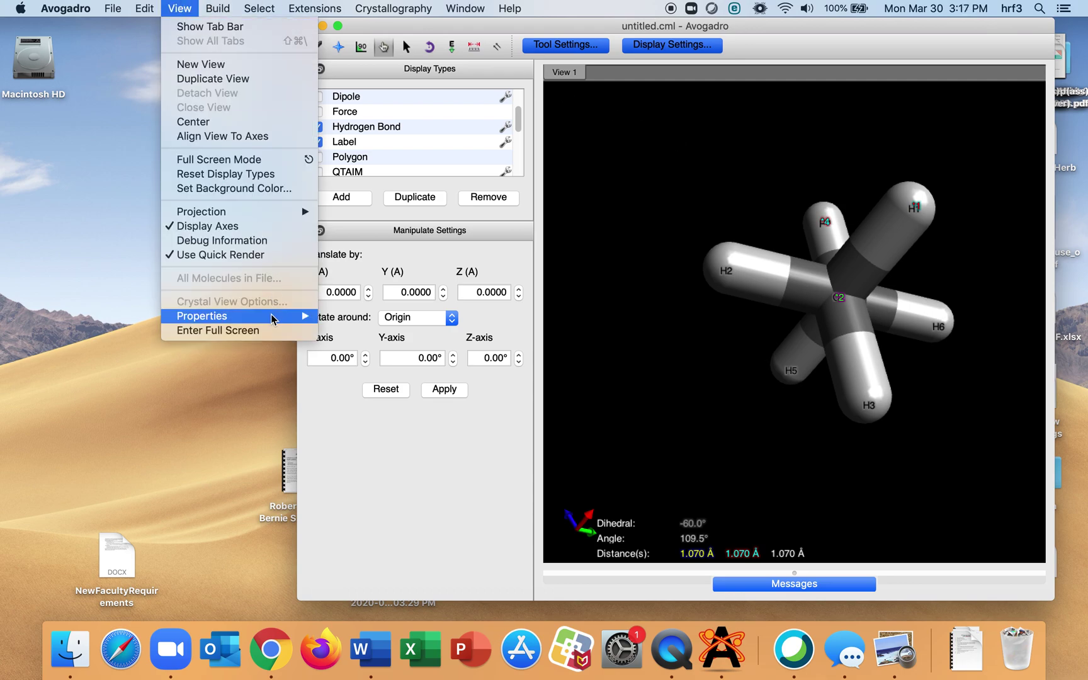
mouse_move(279, 321)
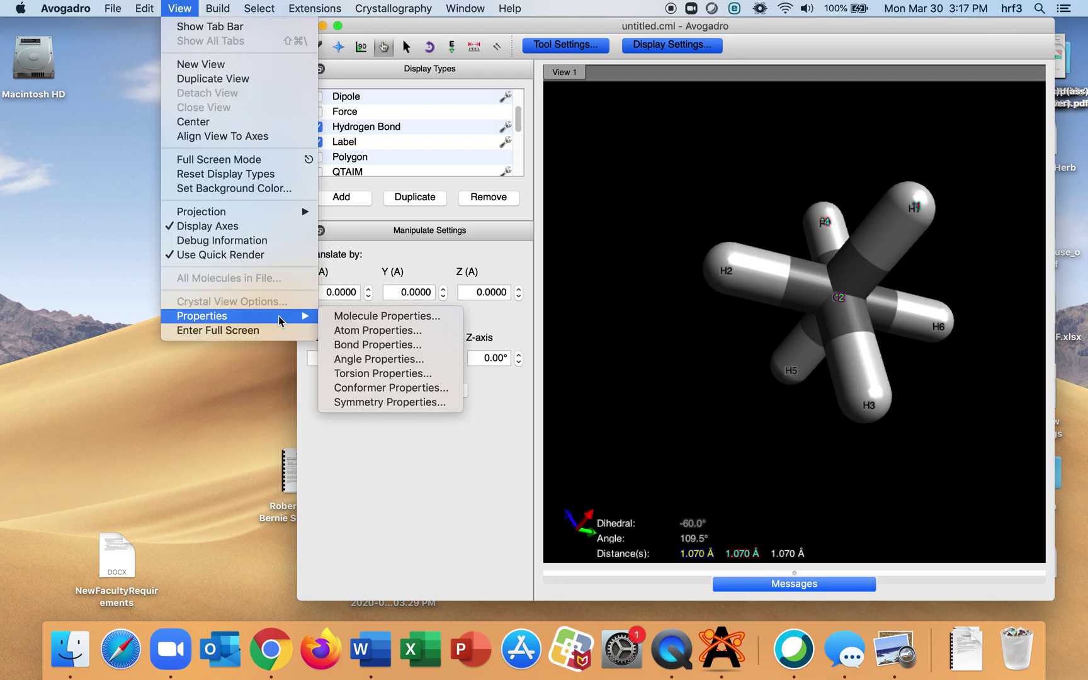
click(365, 331)
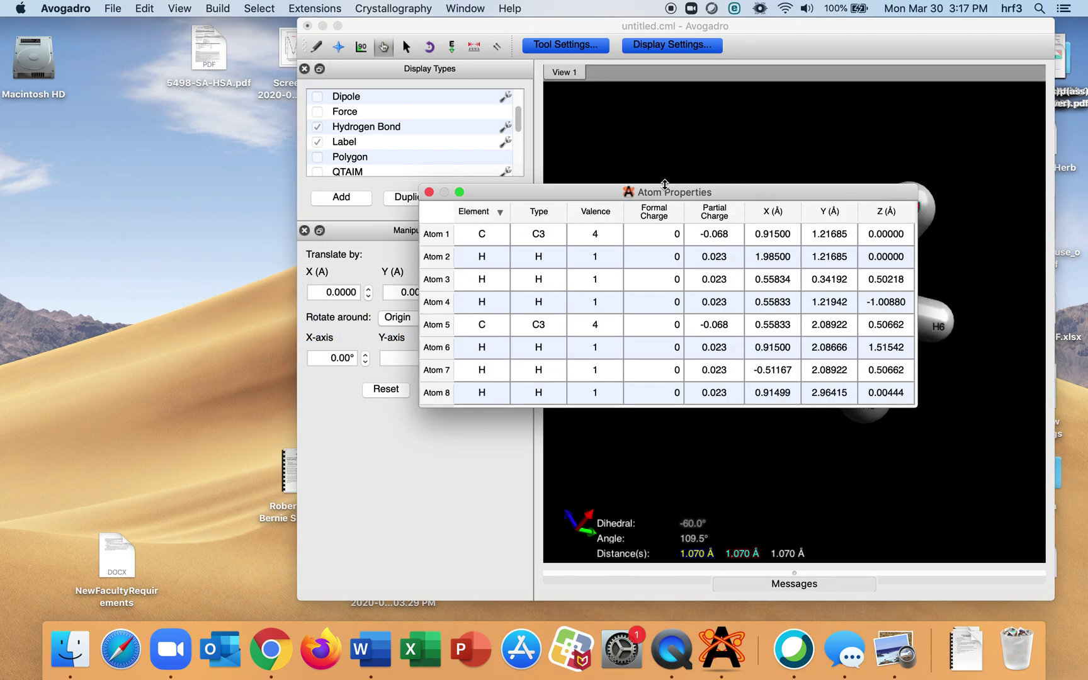
drag(664, 194, 240, 33)
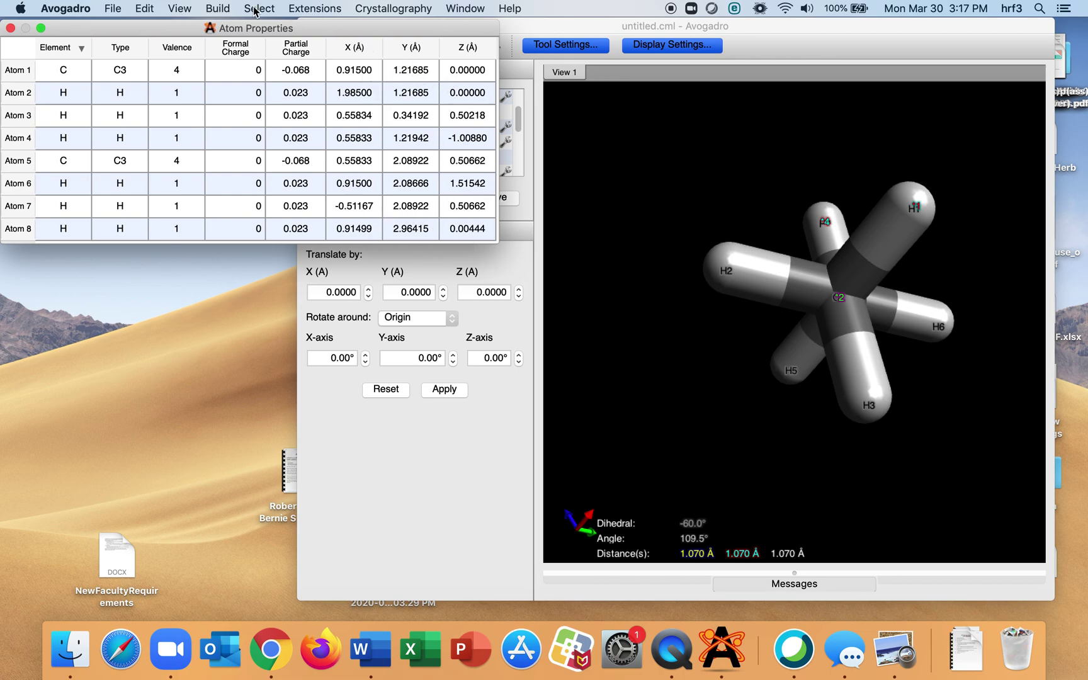
- Open the Torsion Properties table and place it directly below the Atom Properties table
click(168, 6)
mouse_move(143, 5)
mouse_move(179, 7)
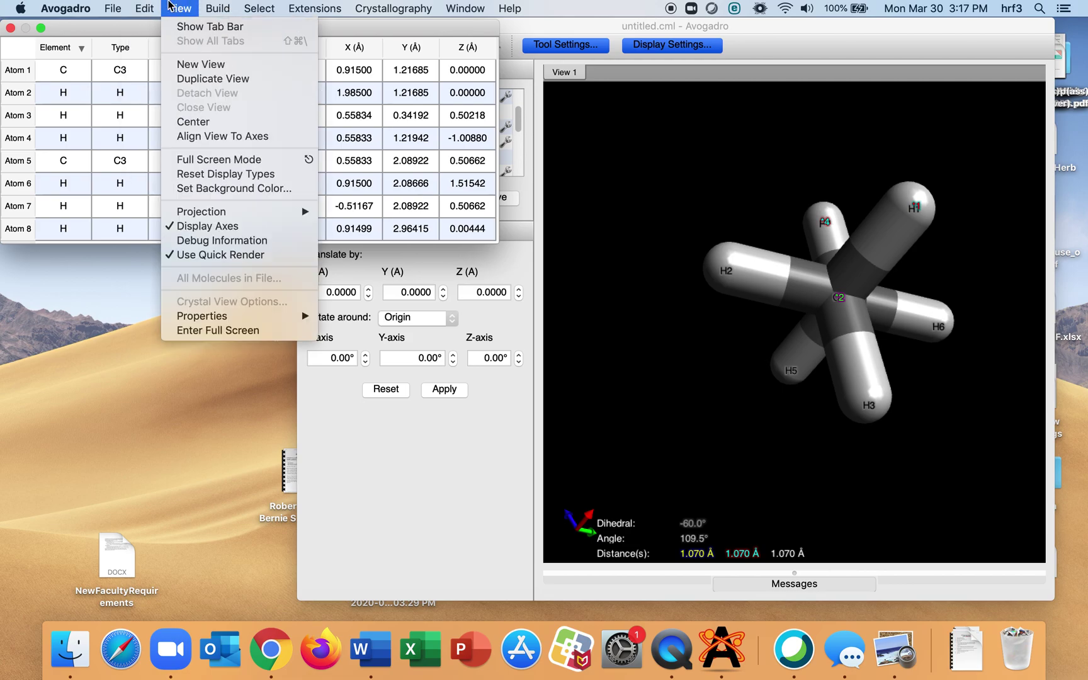
mouse_move(236, 317)
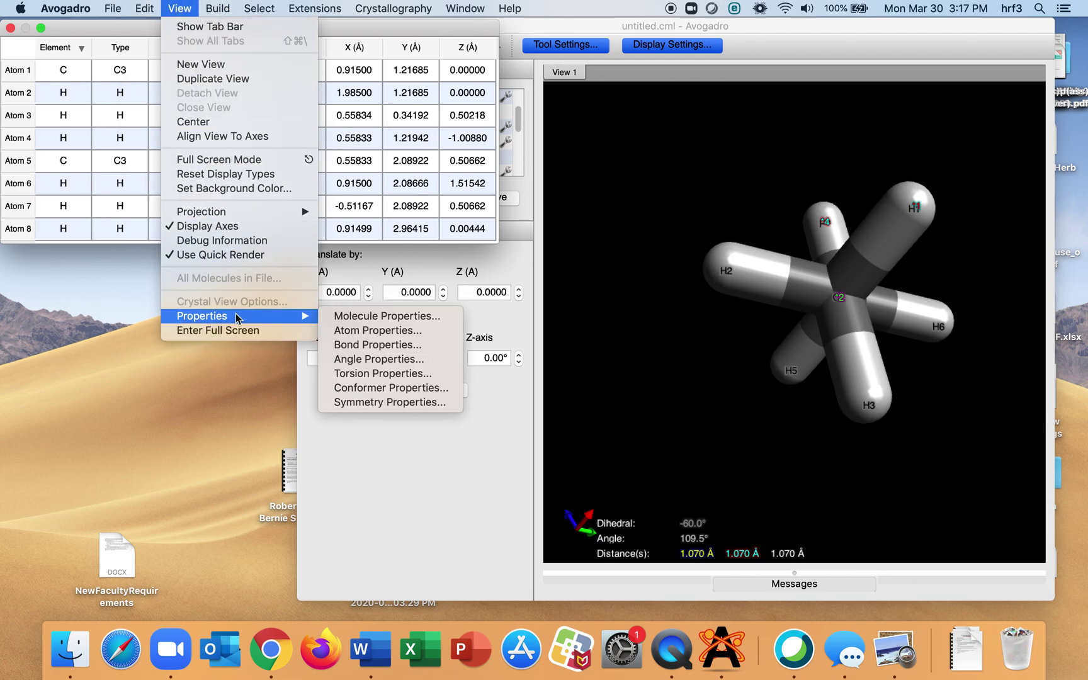
click(383, 373)
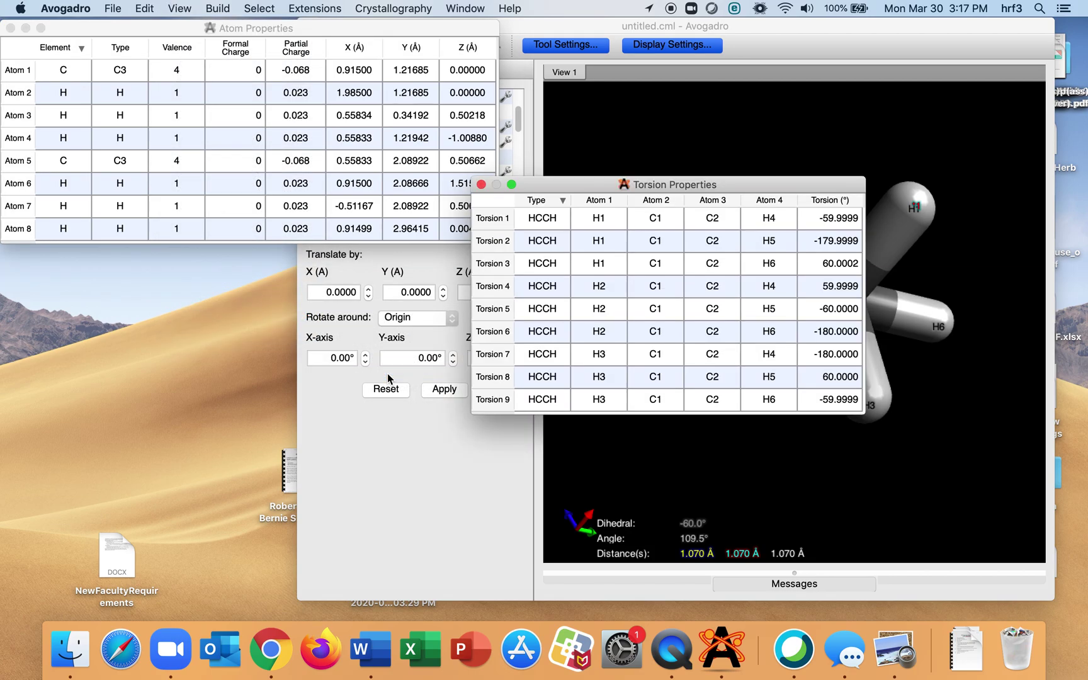
drag(761, 191, 296, 256)
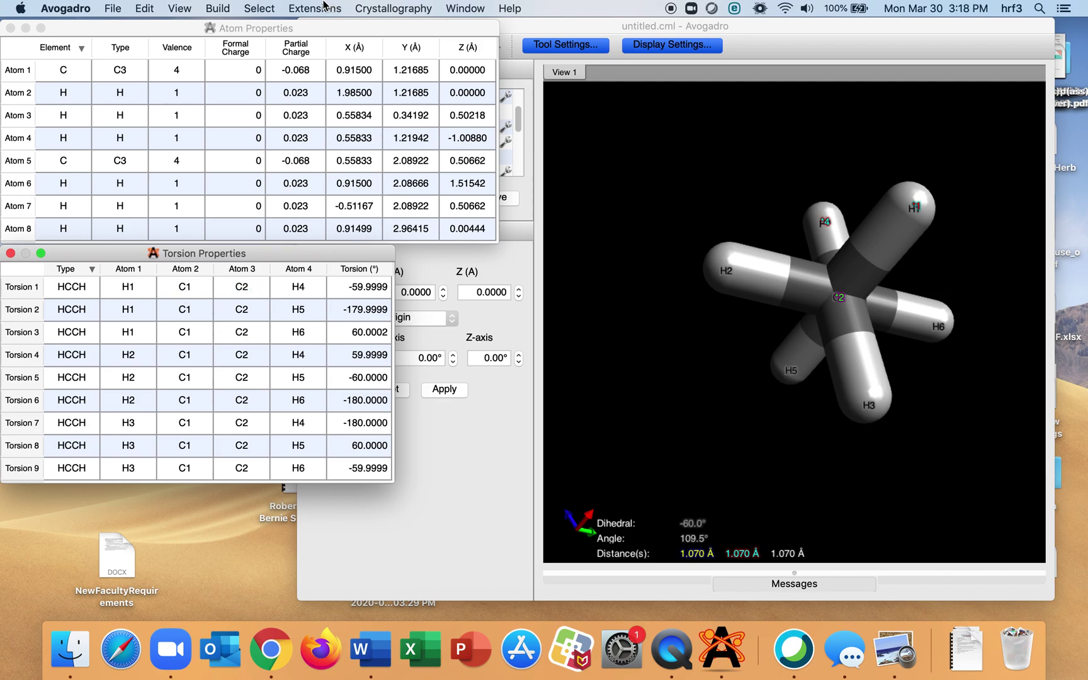
- Start auto-optimization of the ethane molecule with the MMFF94s force field
click(776, 28)
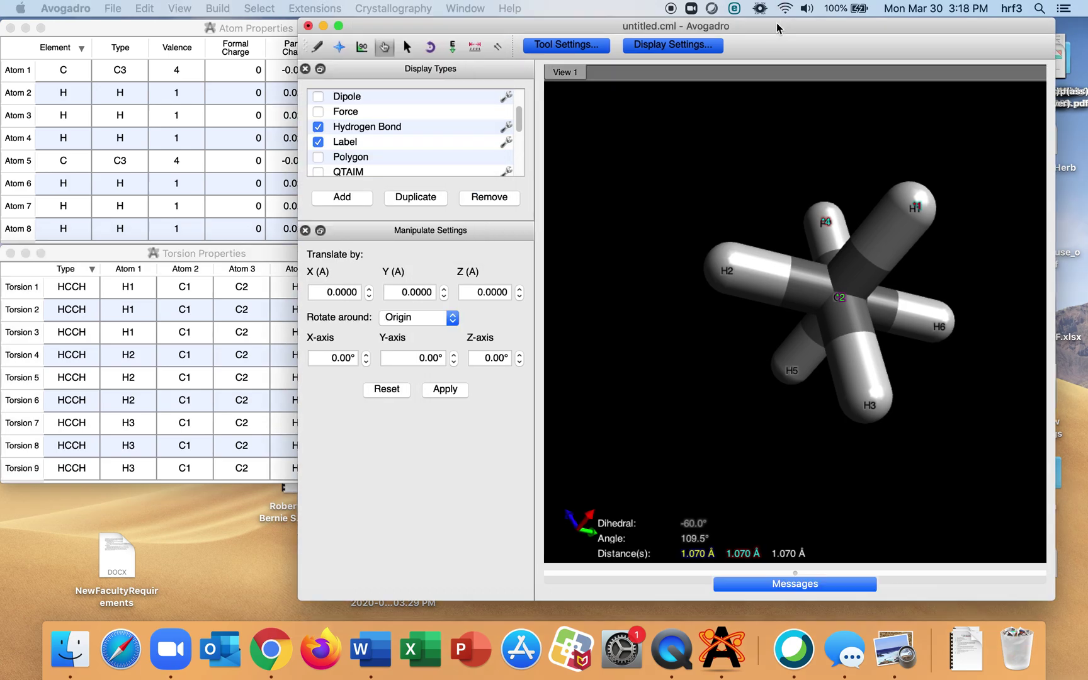
click(453, 48)
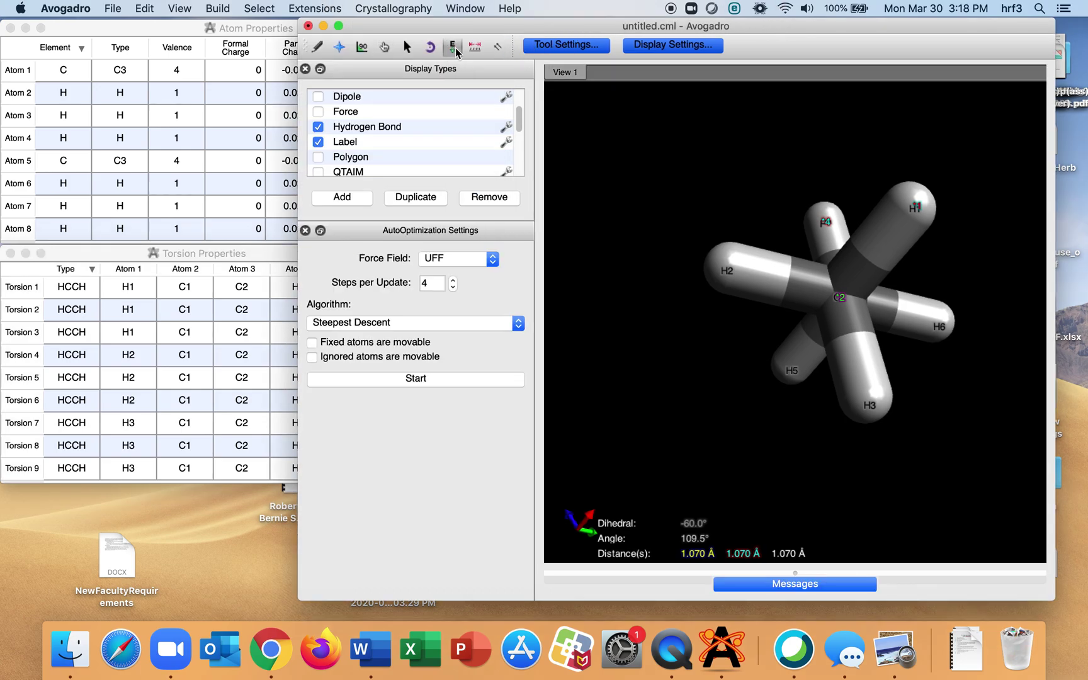
click(493, 260)
click(464, 248)
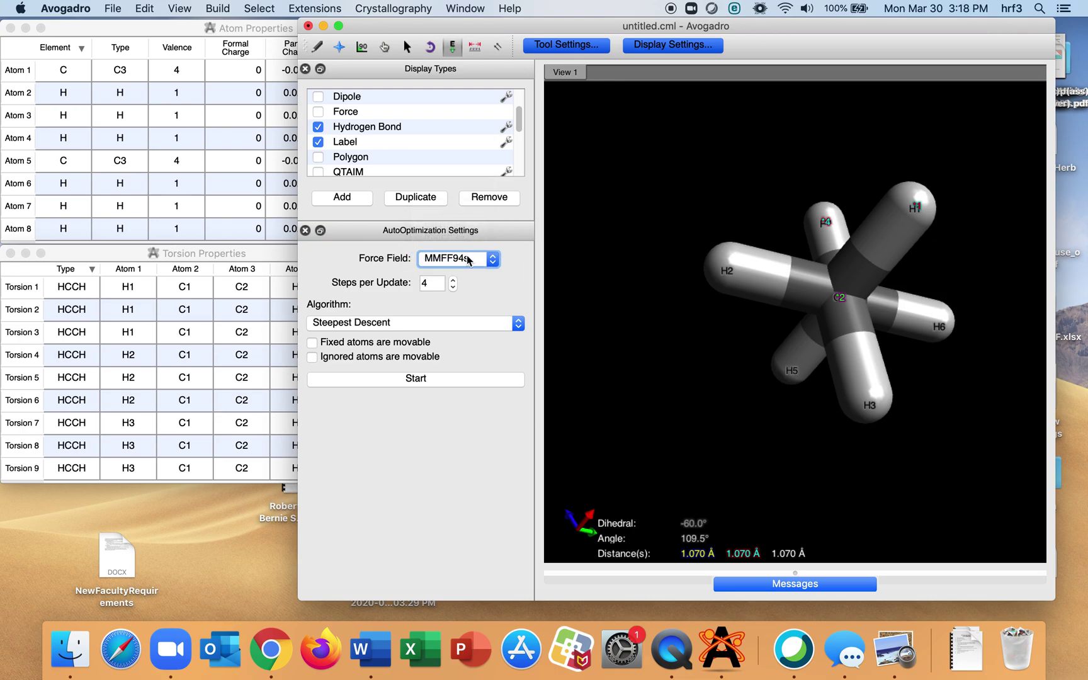
click(402, 378)
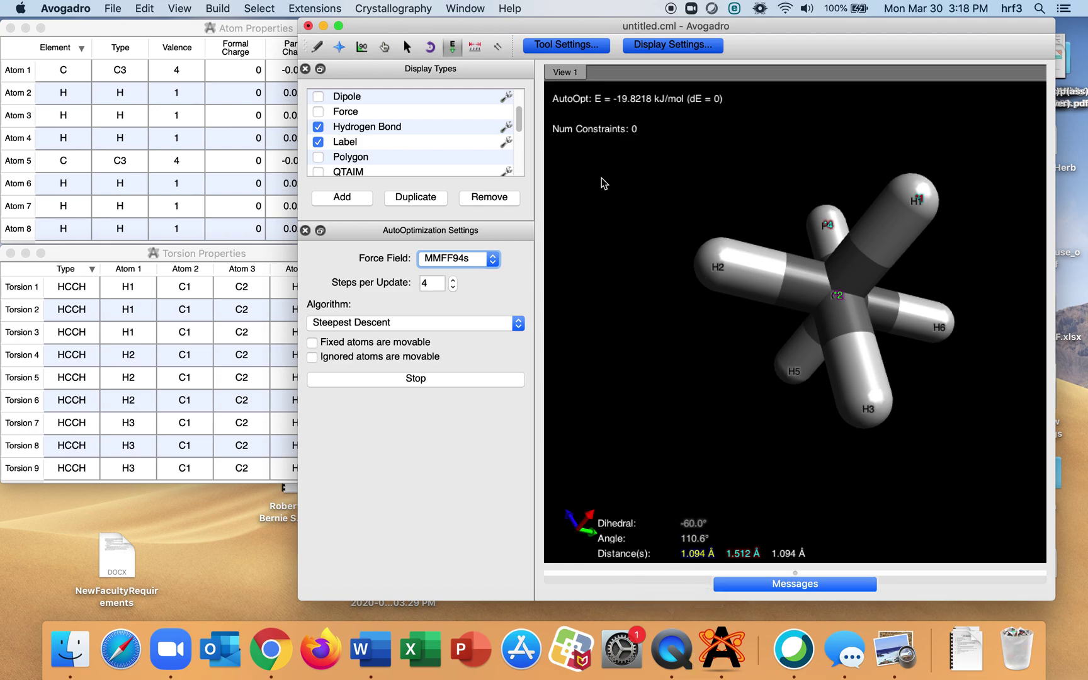
- Open the molecular mechanics constraints and choose Torsion angle as the constraint type
click(377, 8)
mouse_move(315, 8)
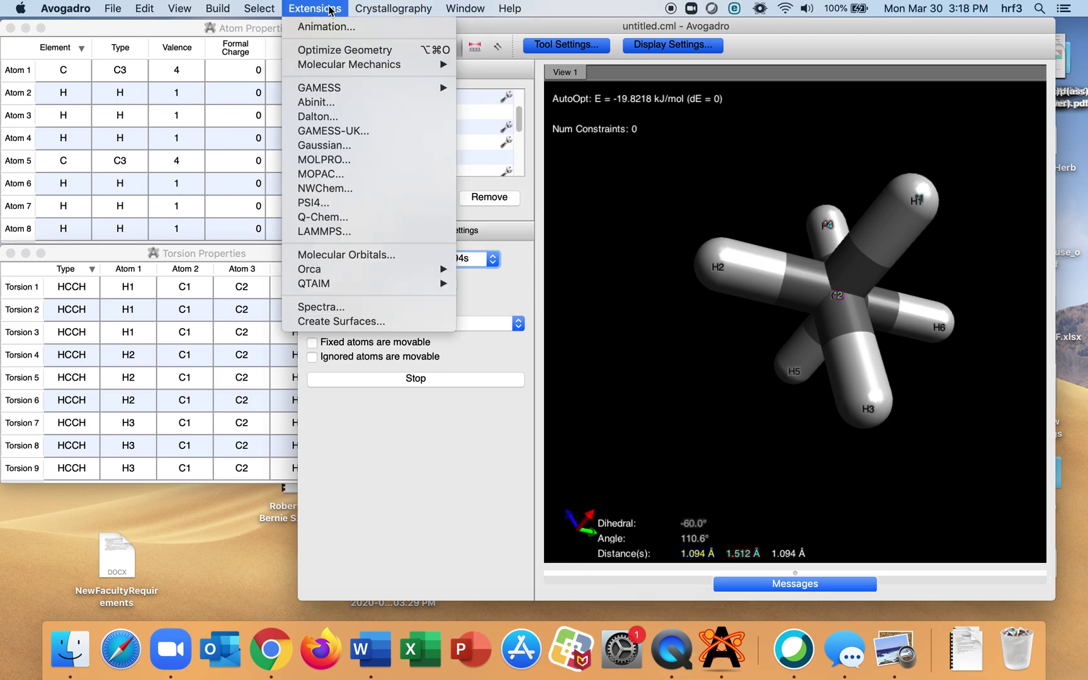
mouse_move(332, 67)
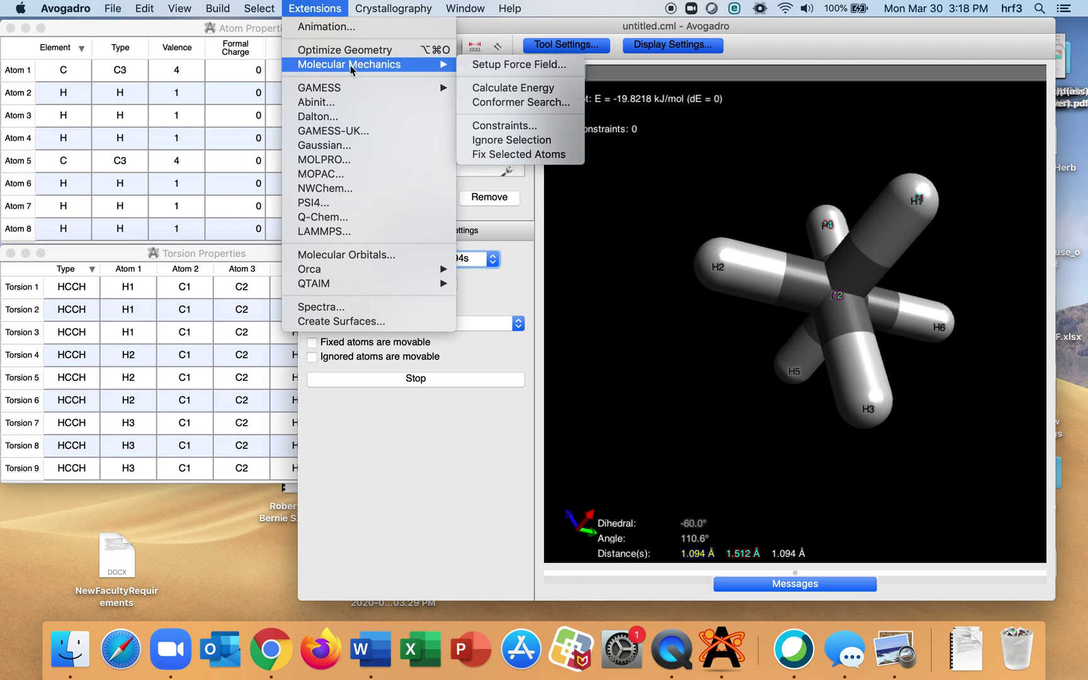
click(504, 126)
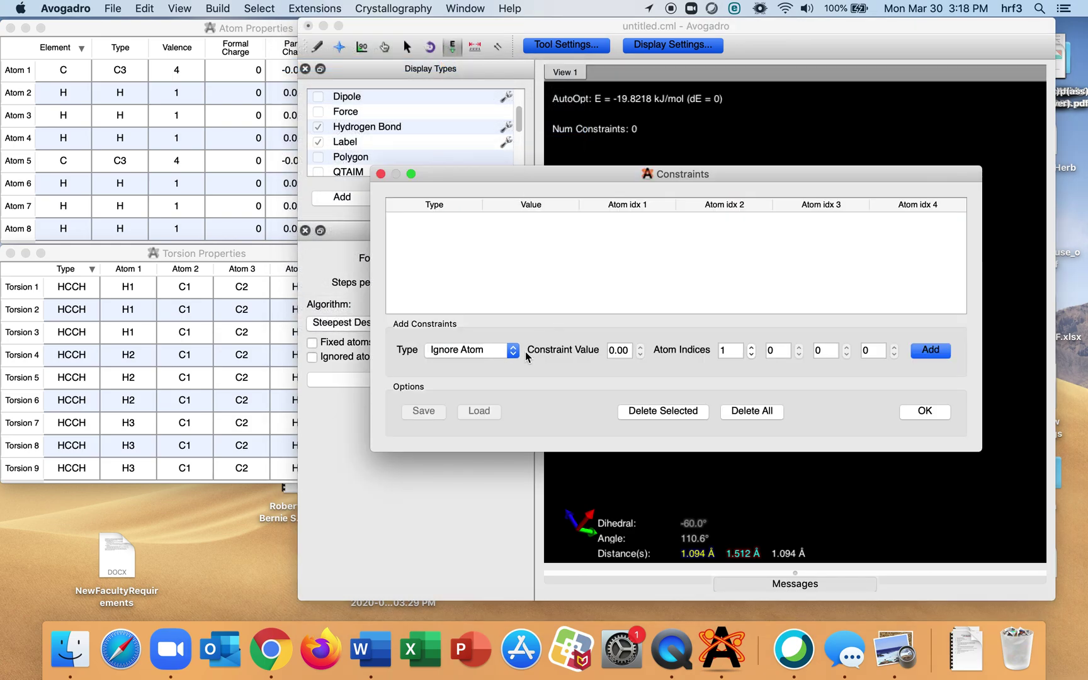
click(513, 351)
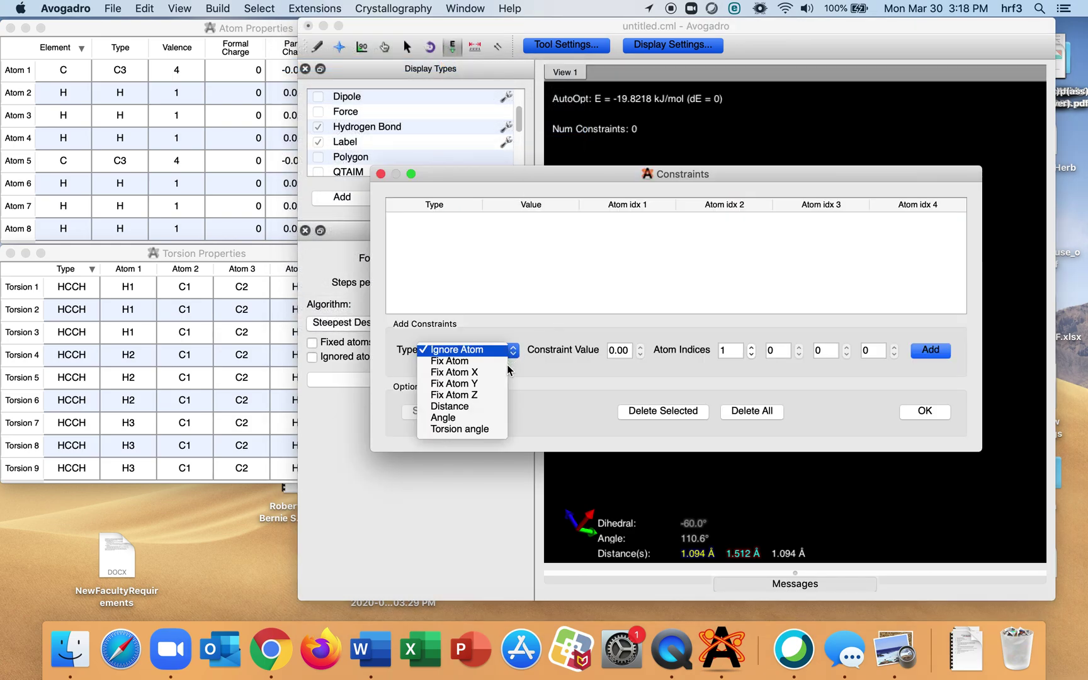
click(474, 430)
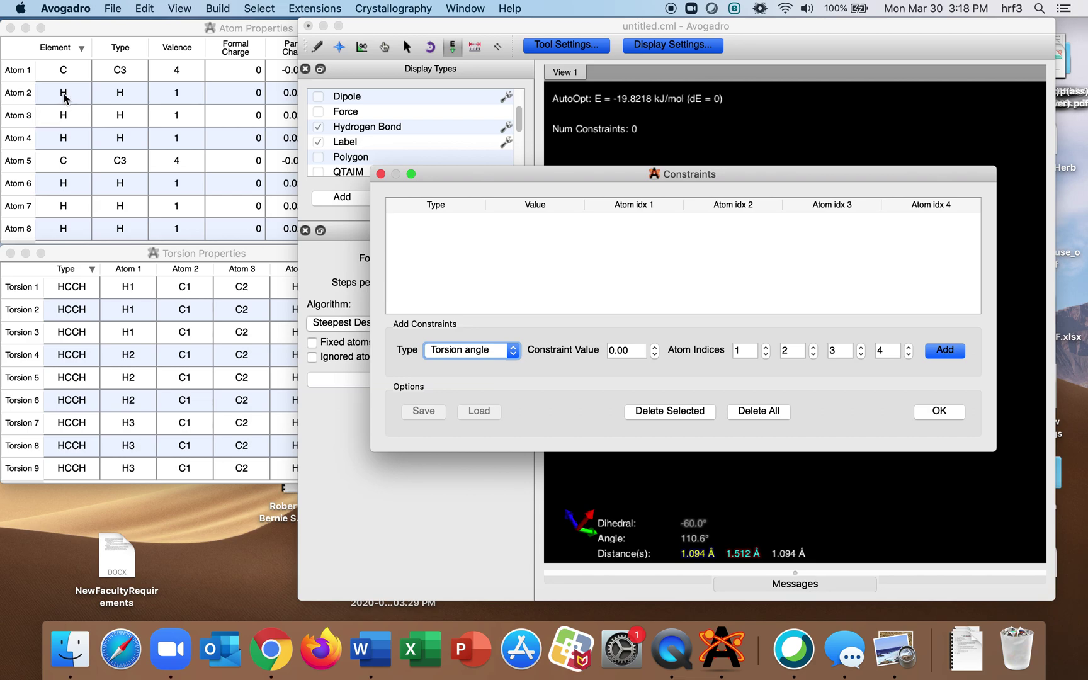
- Set the torsion constraint's atom indices to 2, 1, 5 and 6
click(766, 349)
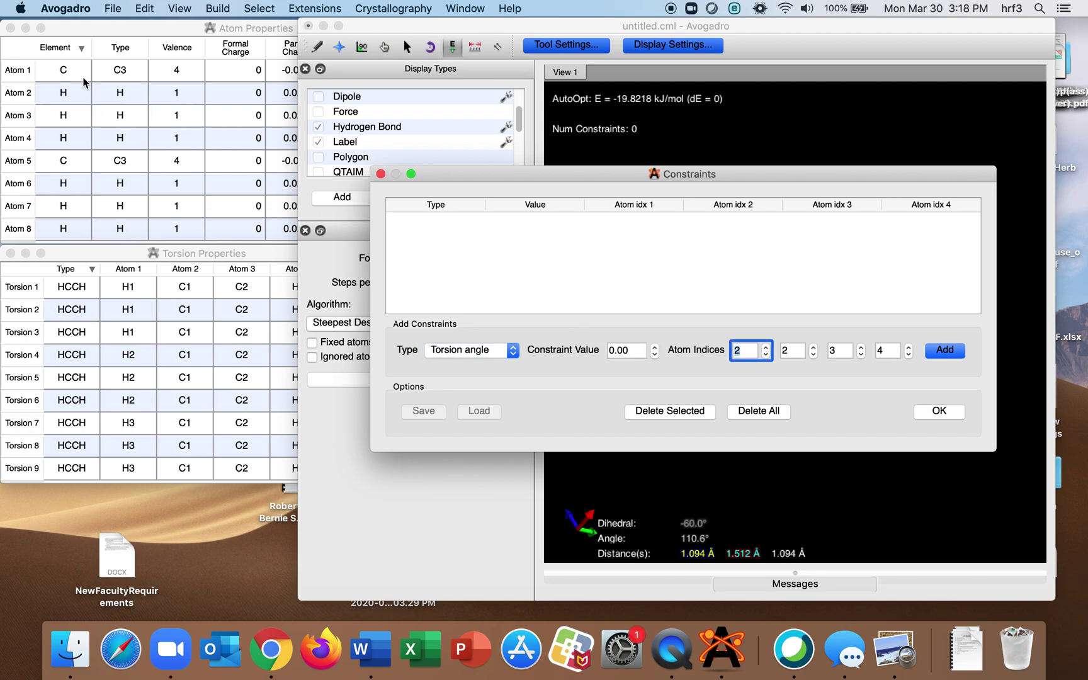
click(813, 354)
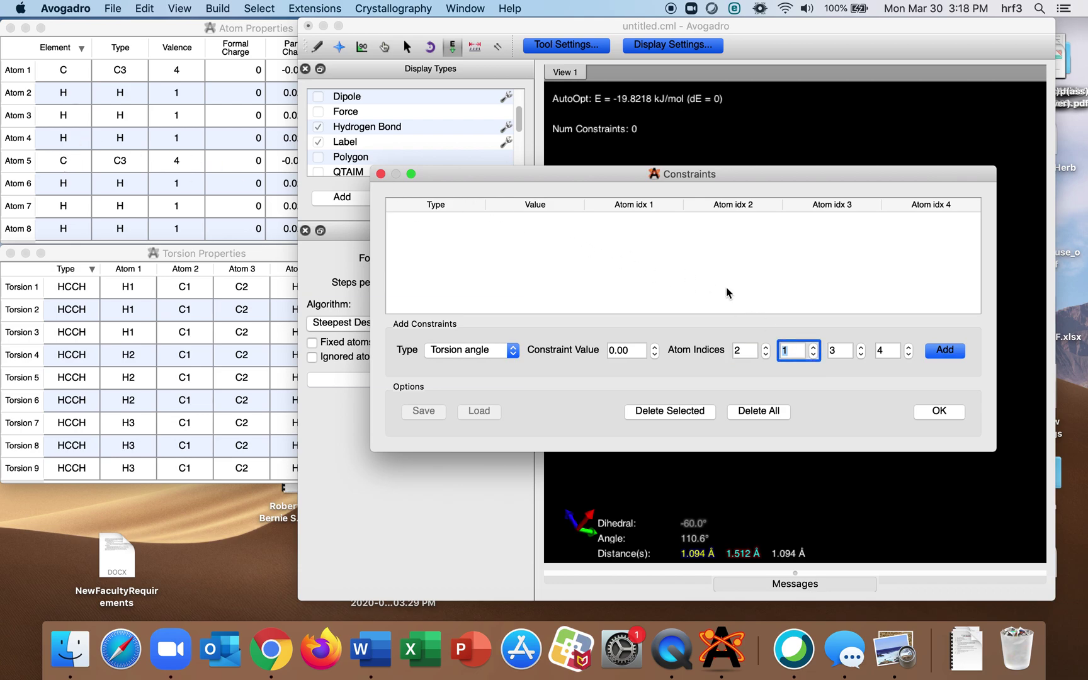
click(861, 347)
click(862, 347)
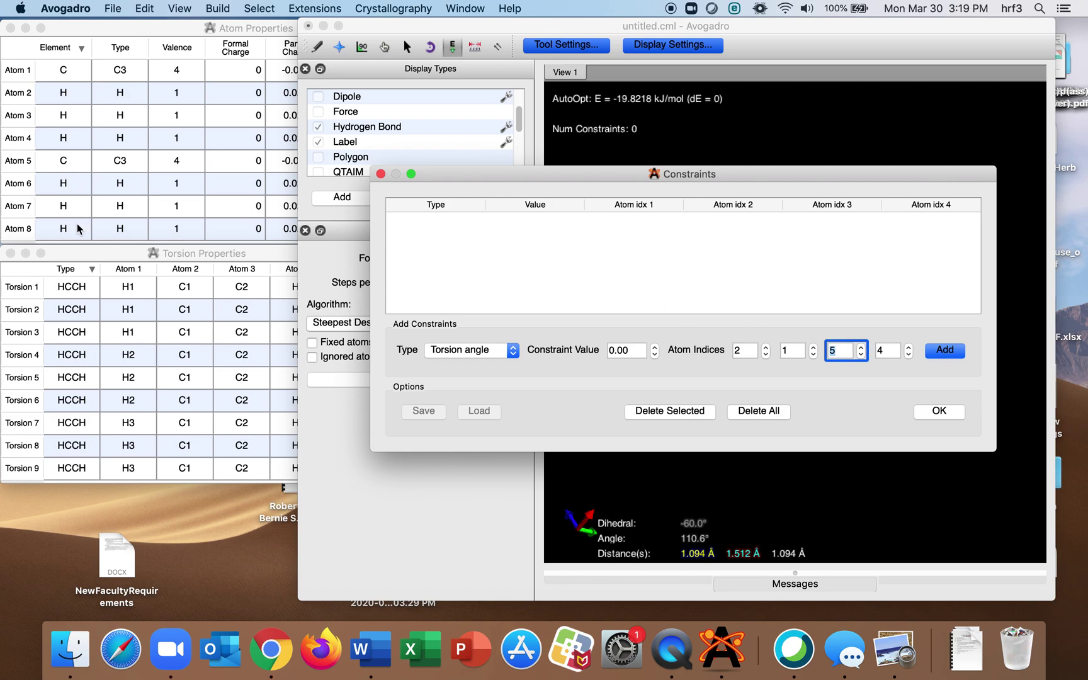
click(909, 348)
click(908, 349)
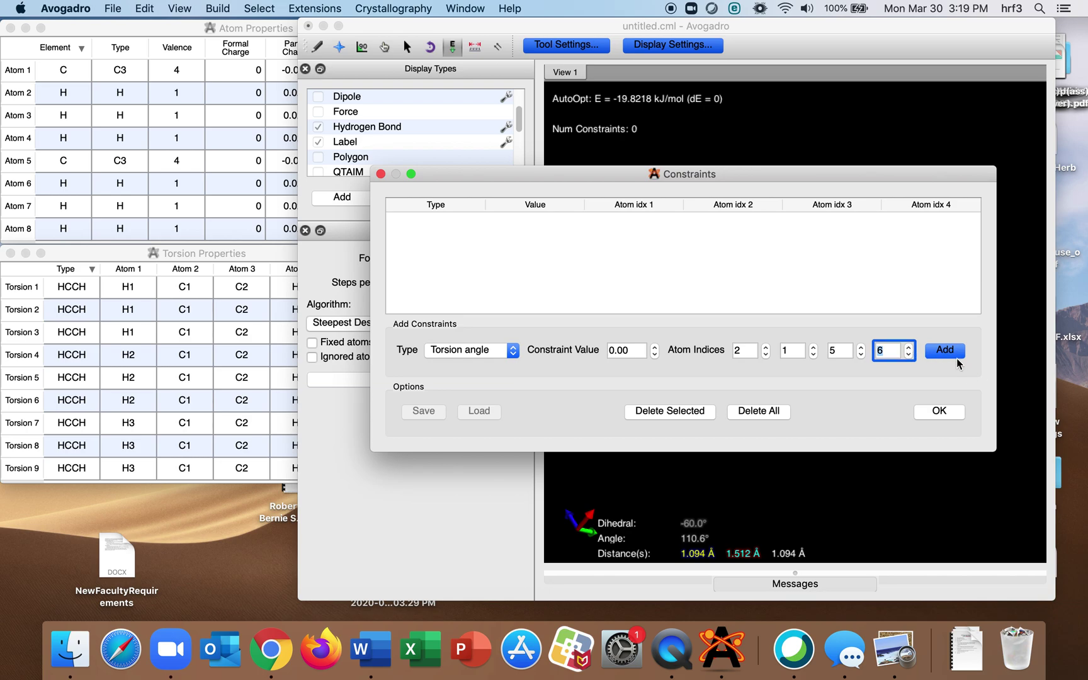
- Add the torsion constraint with a value of 0 and optimize the molecule's geometry
click(948, 356)
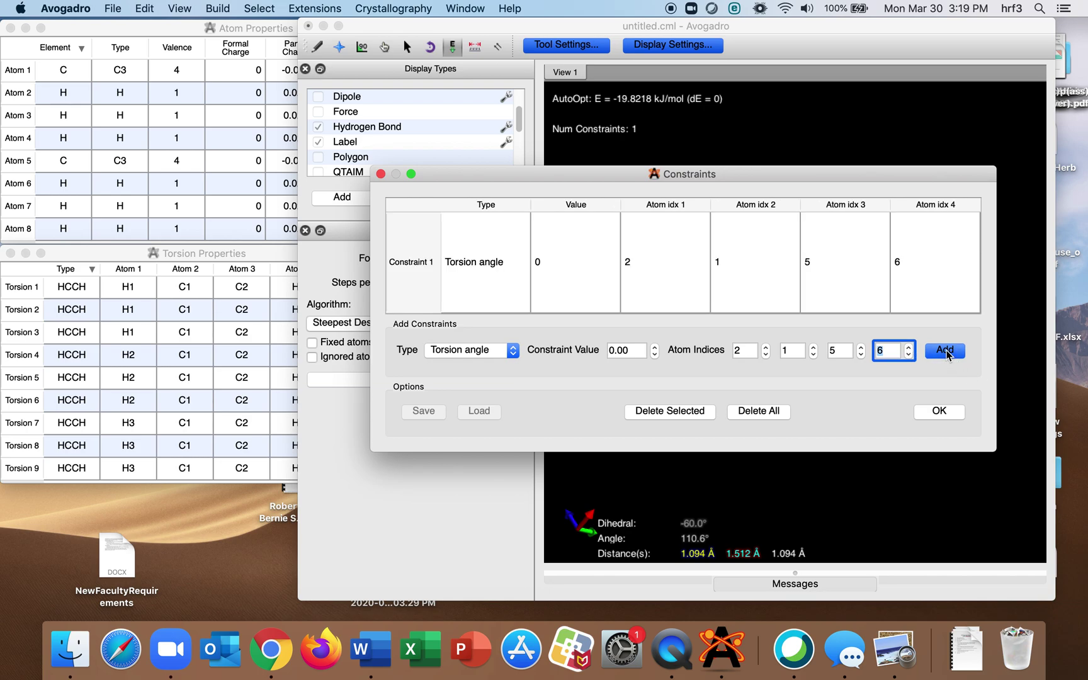
click(940, 412)
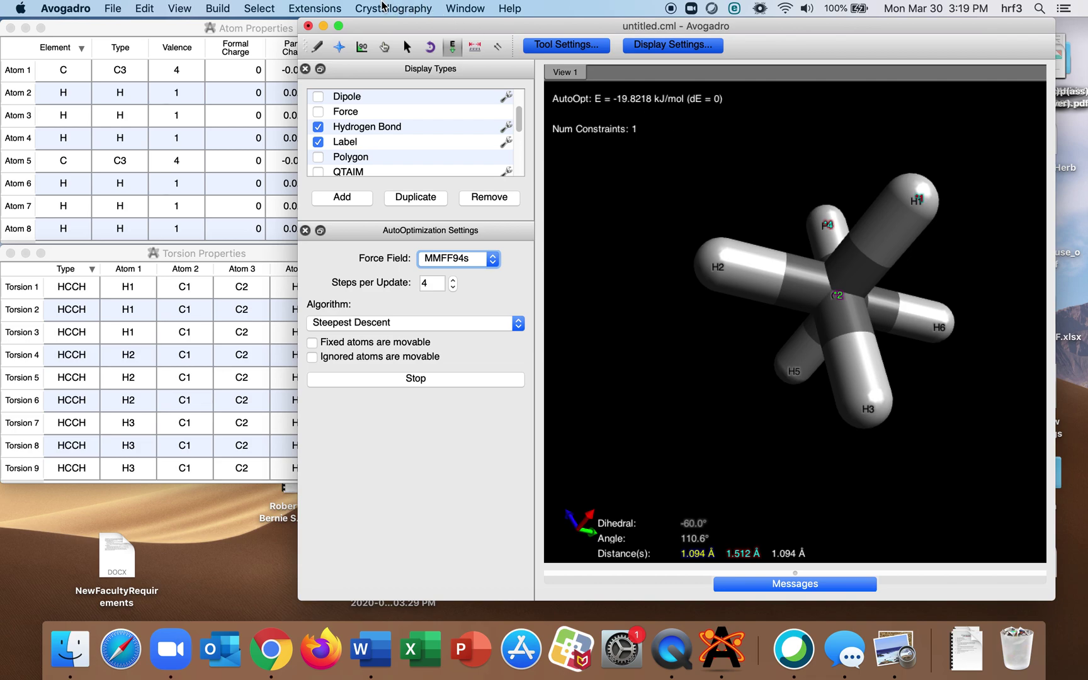
click(320, 8)
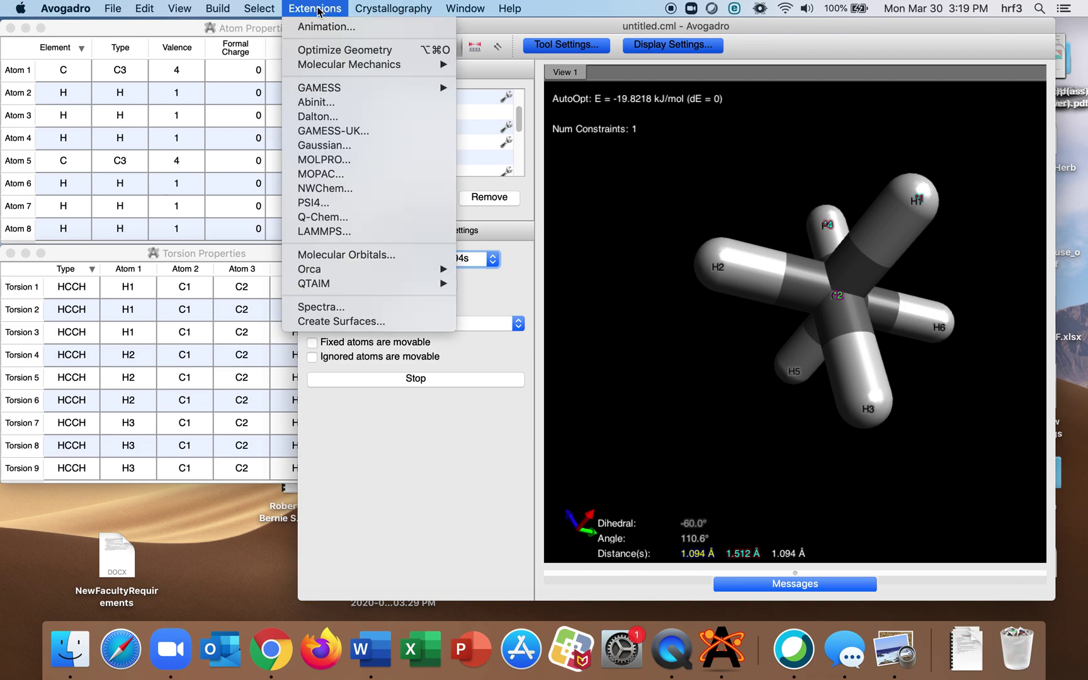
click(345, 50)
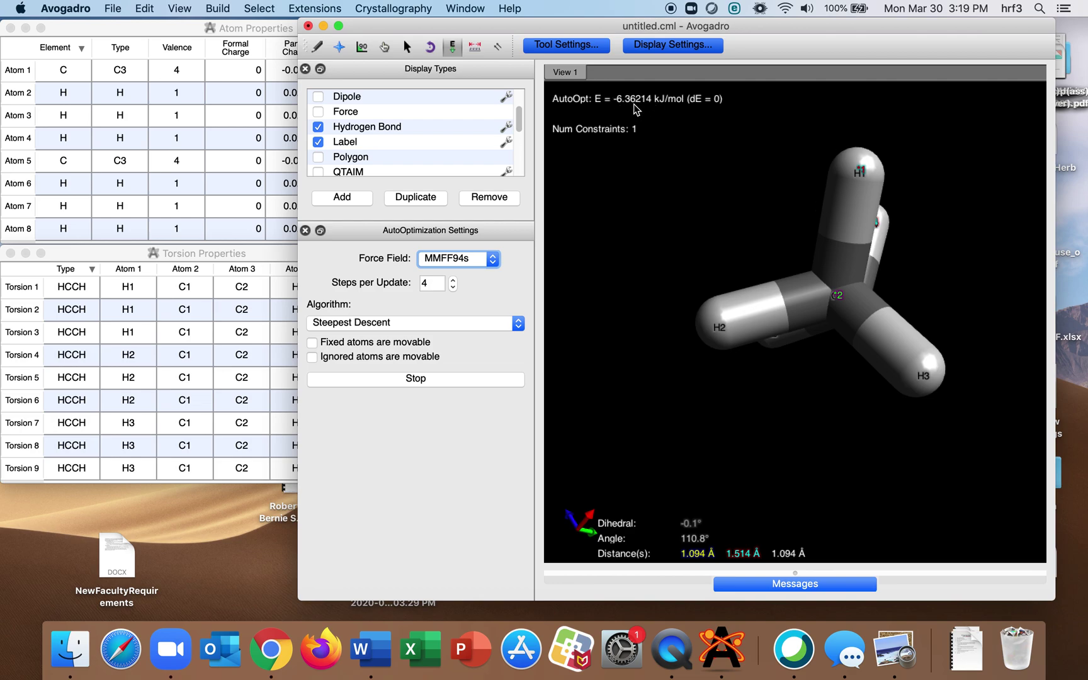
- Open an updated Torsion Properties table for the constrained molecule and move it near the earlier one for comparison
click(210, 255)
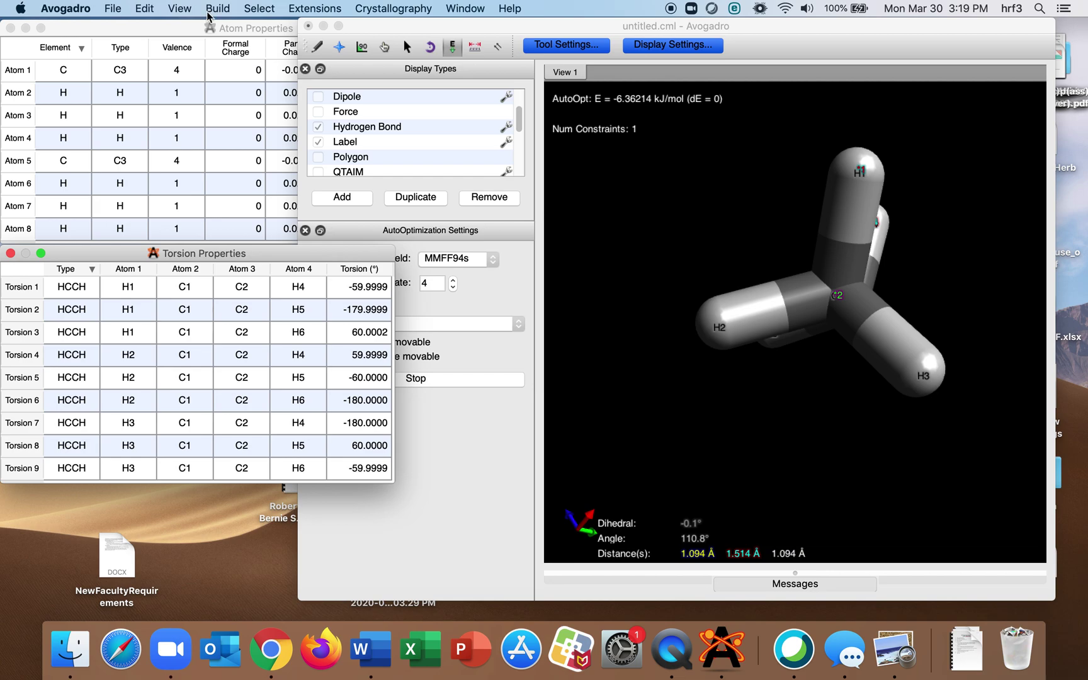
click(167, 8)
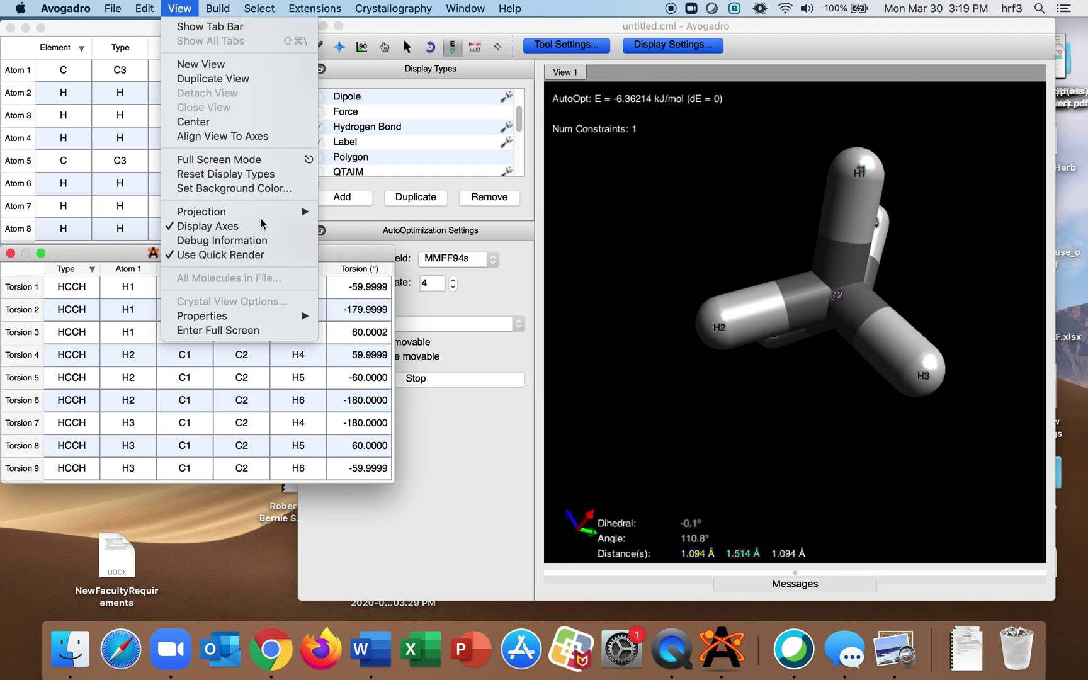
mouse_move(264, 316)
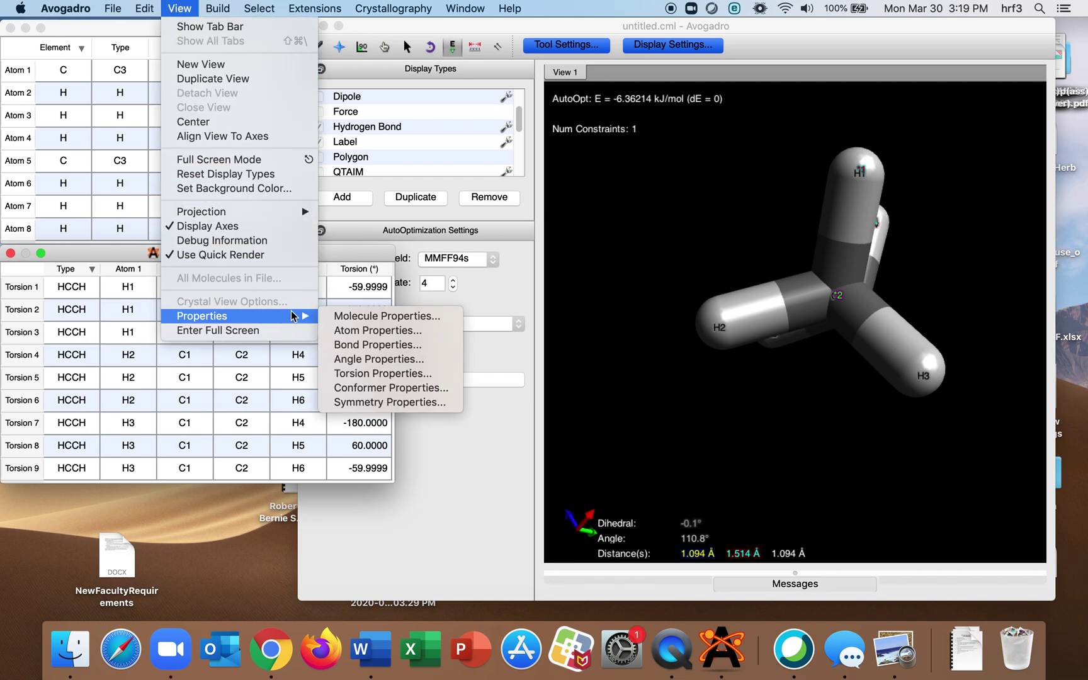
click(384, 374)
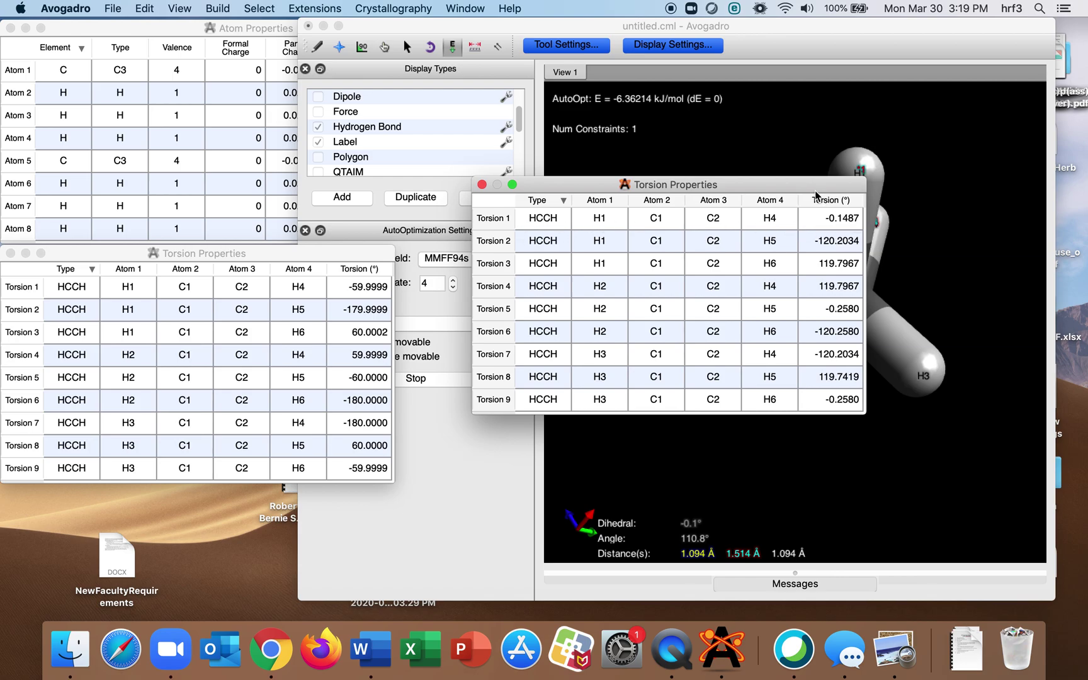
drag(812, 184, 473, 75)
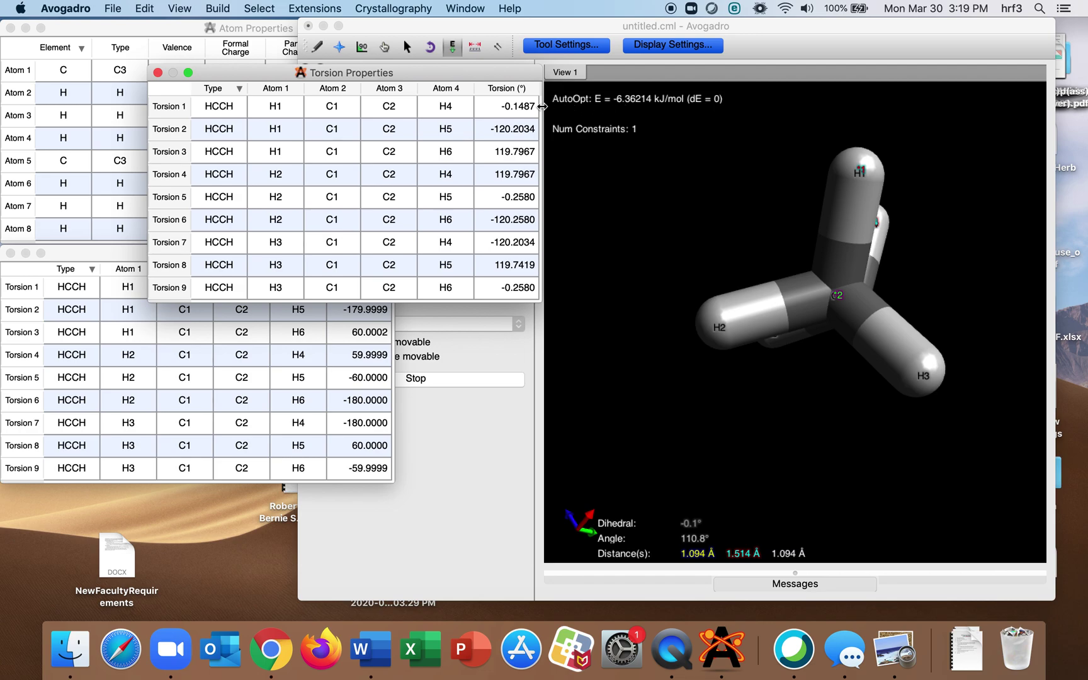